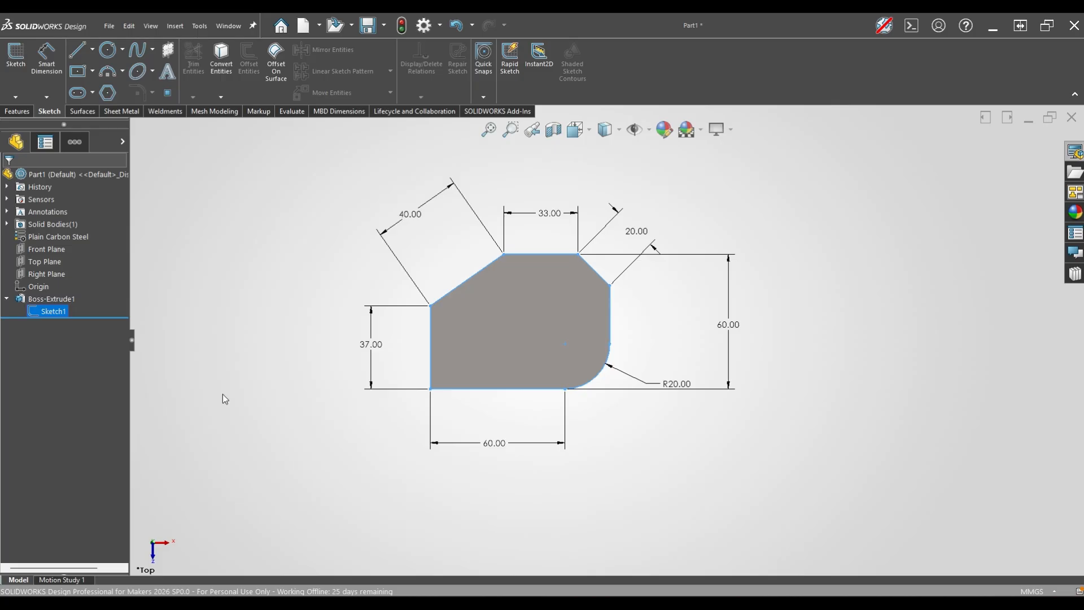
Step: Display the extrusion's sketch dimensions on the solid and examine the profile point at the origin
left_click(249, 377)
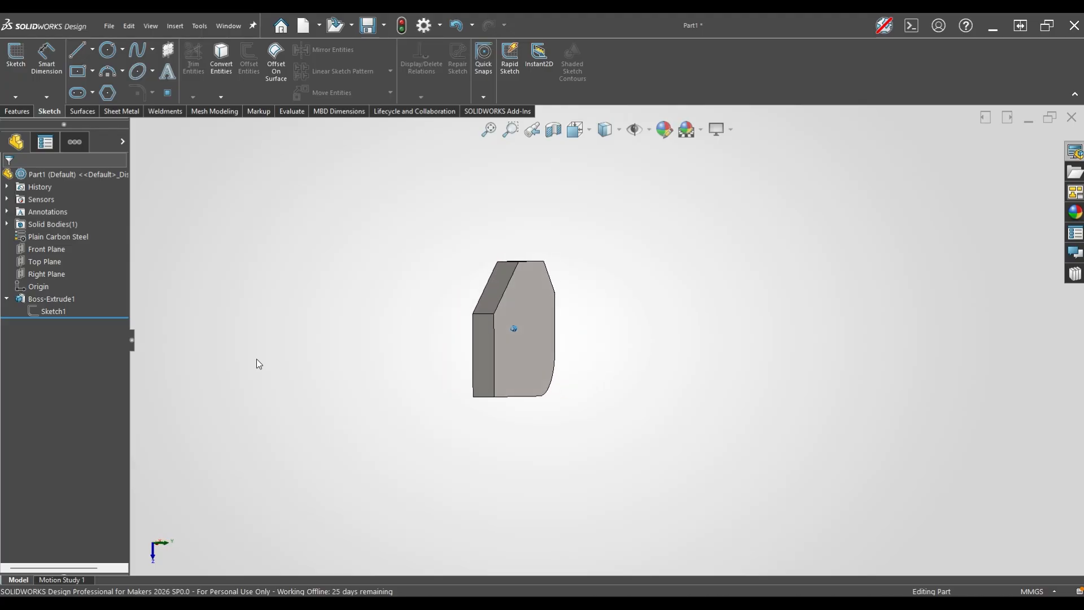
left_click(52, 313)
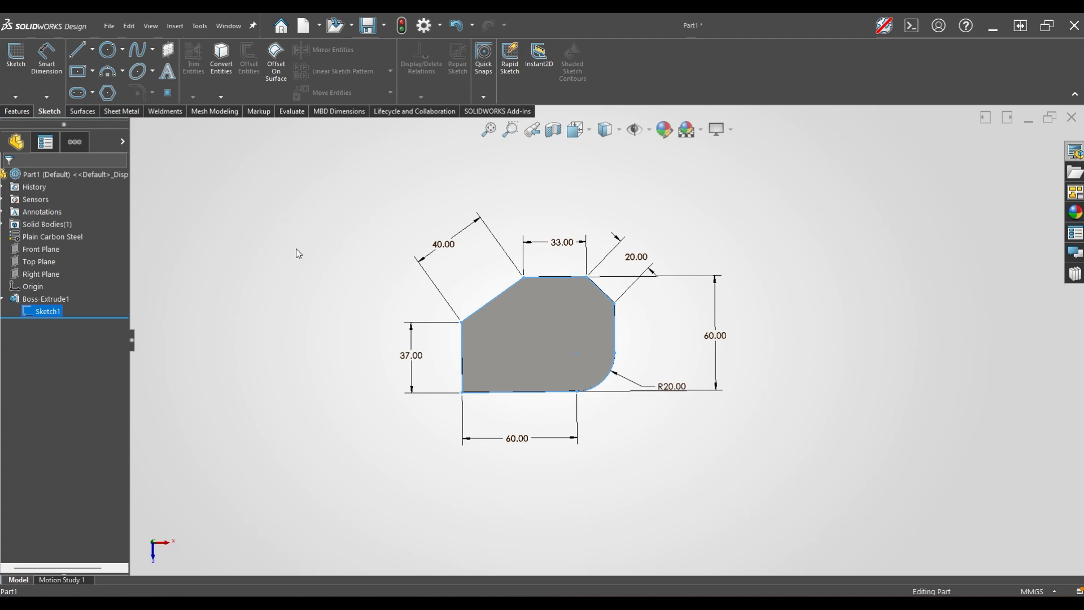
left_click(579, 395)
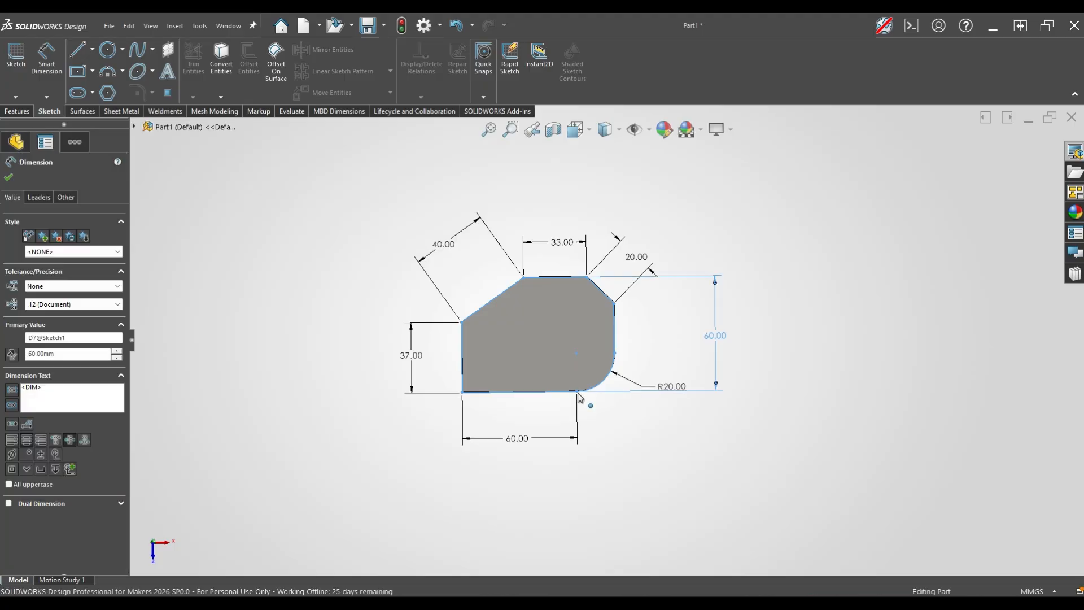
key("Escape")
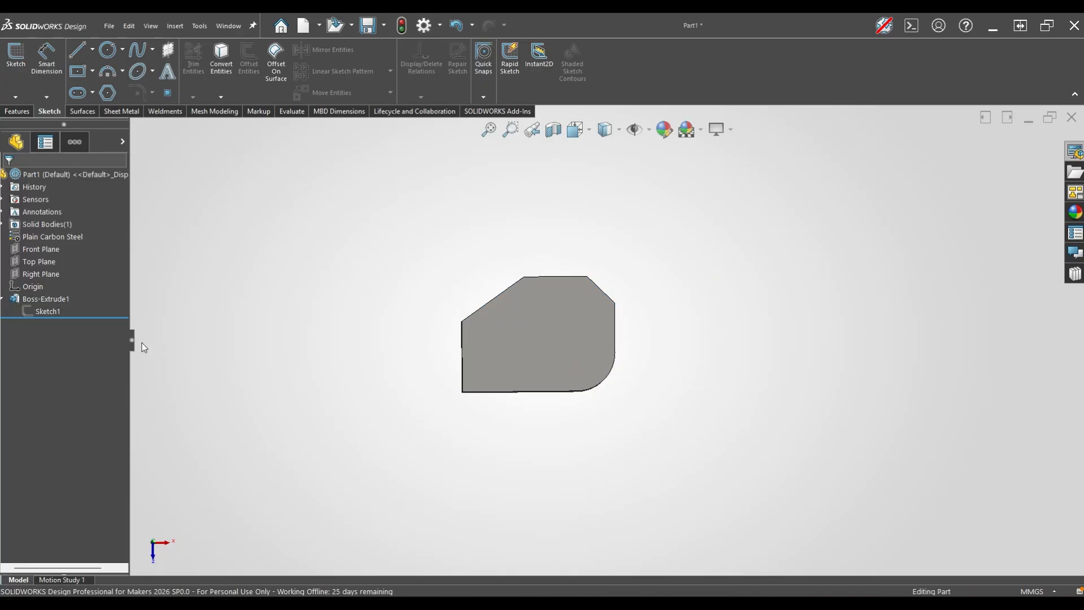
Step: Open Sketch1 for editing and delete the coincident relation fixing the profile's bottom point to the origin
left_click(46, 311)
right_click(46, 309)
left_click(68, 280)
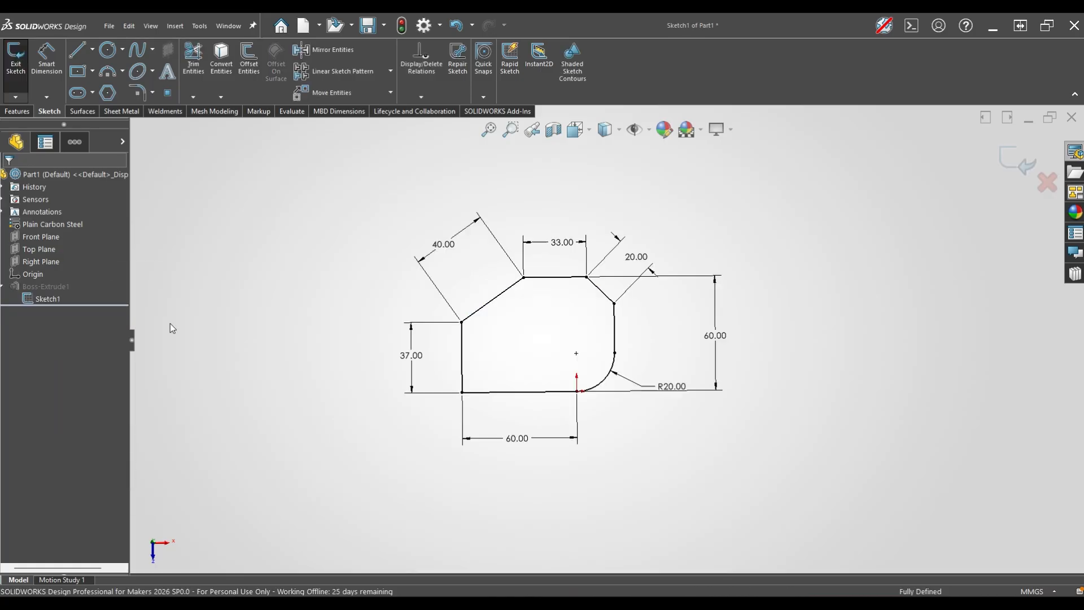
left_click(577, 390)
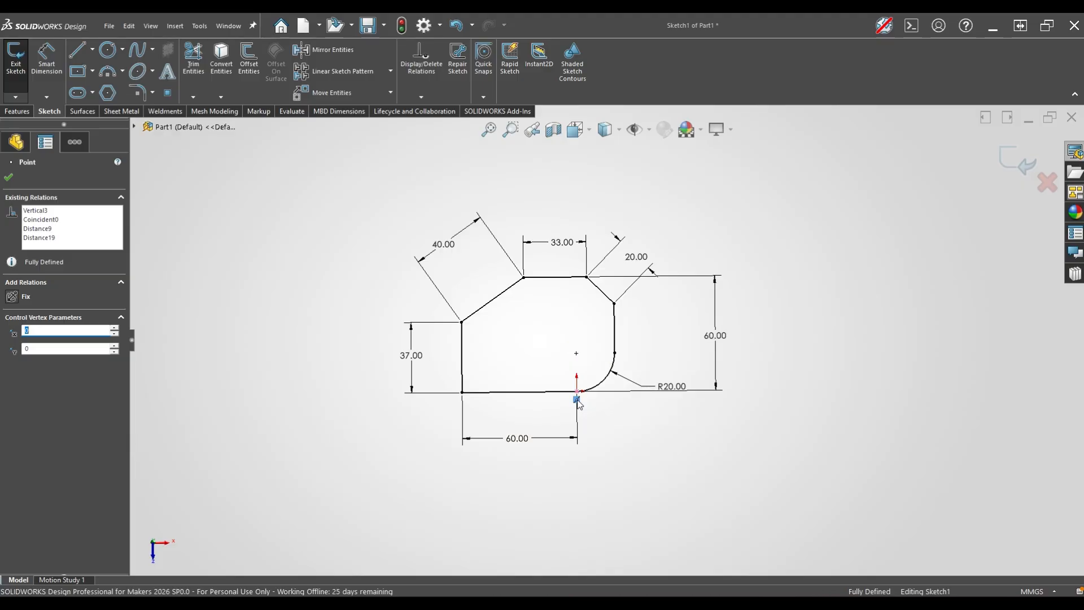
left_click(611, 451)
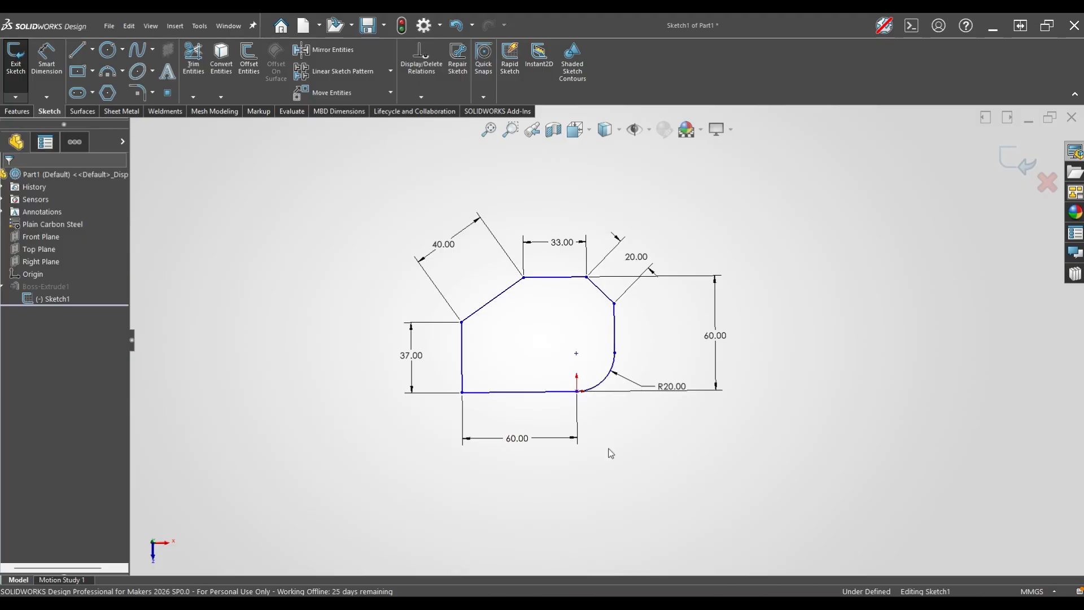
Step: Scale the whole sketch about the sketch origin with Modify Sketch, applying a factor of 0.33 twice
left_click(199, 25)
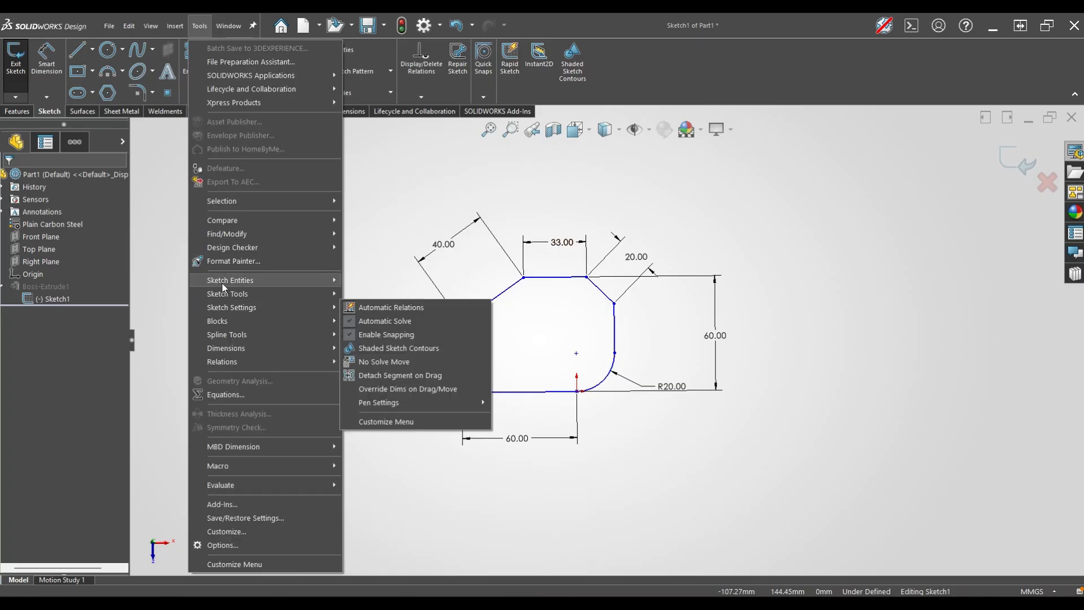
mouse_move(223, 293)
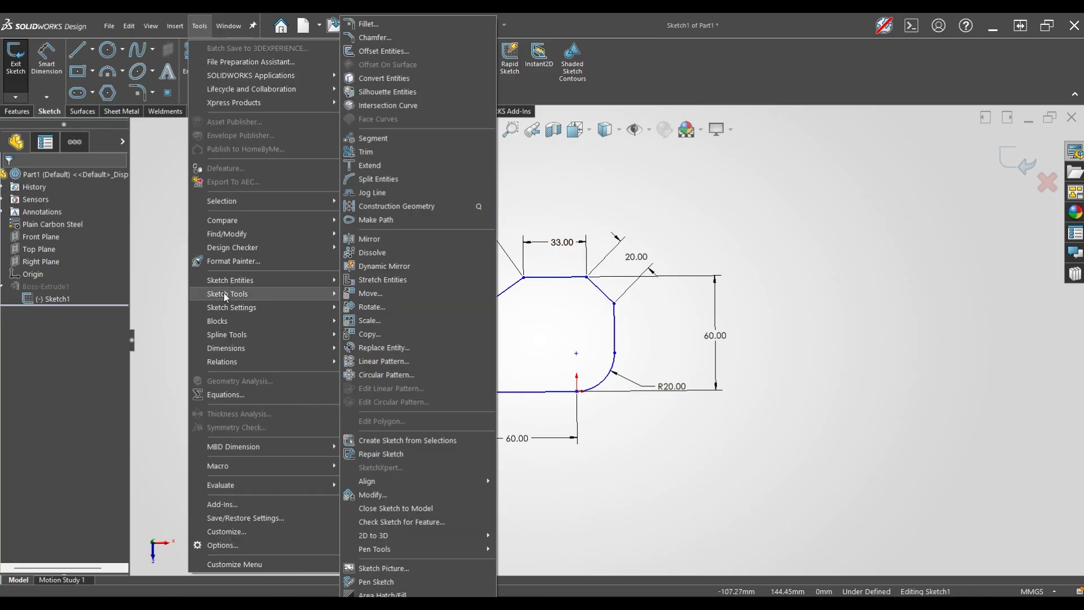
left_click(392, 495)
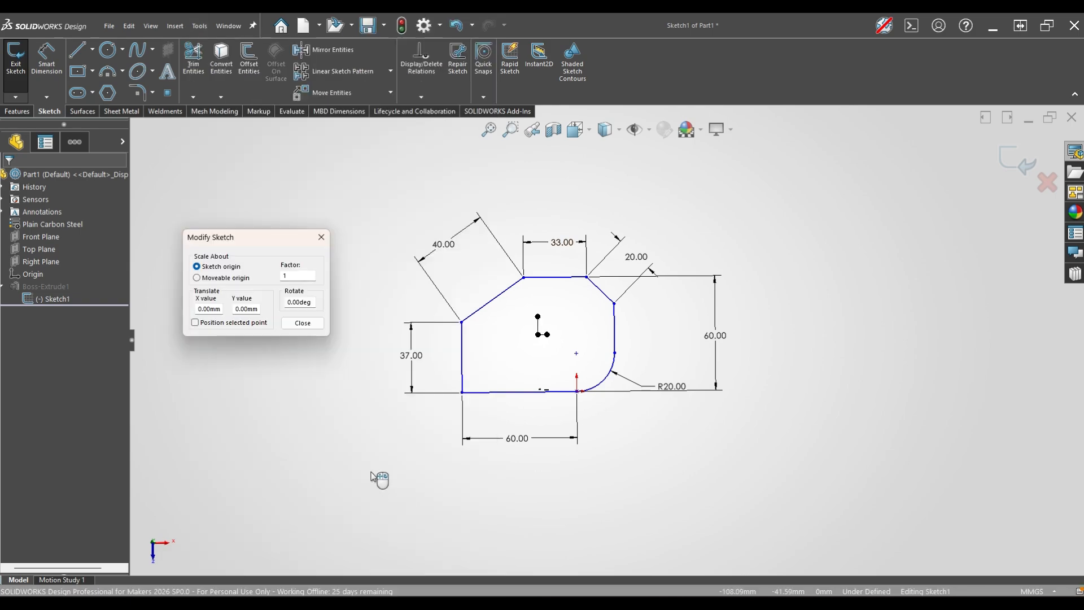
double_click(297, 276)
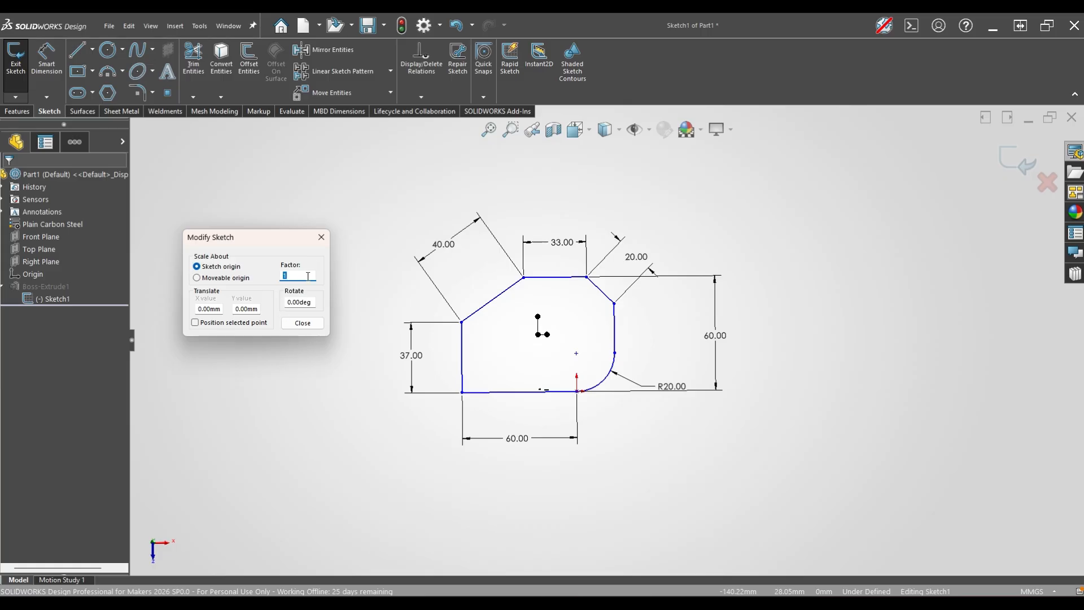
type(".33")
key("Return")
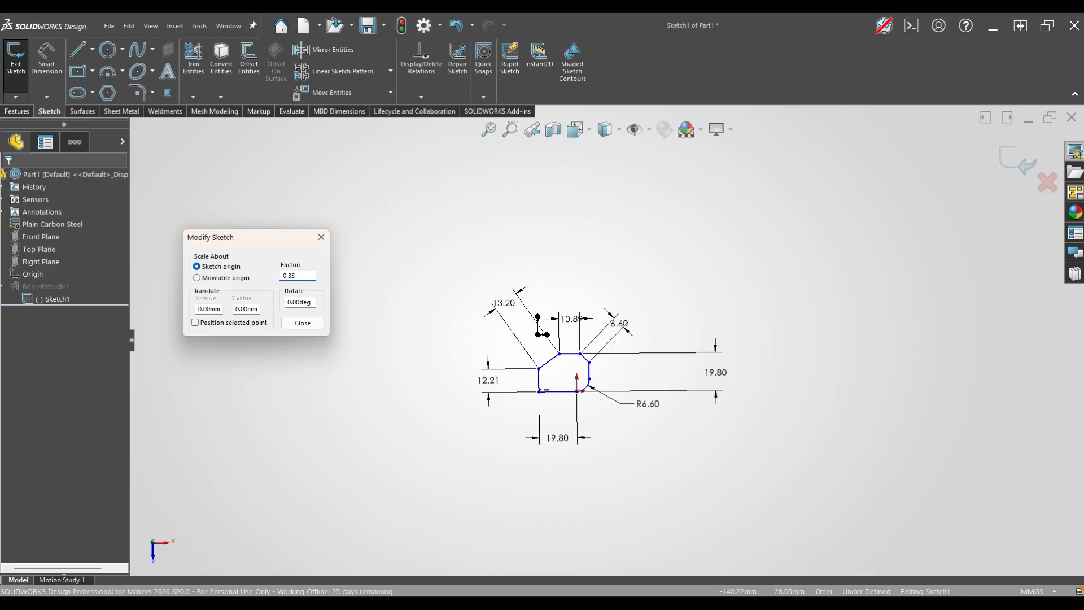
key("Return")
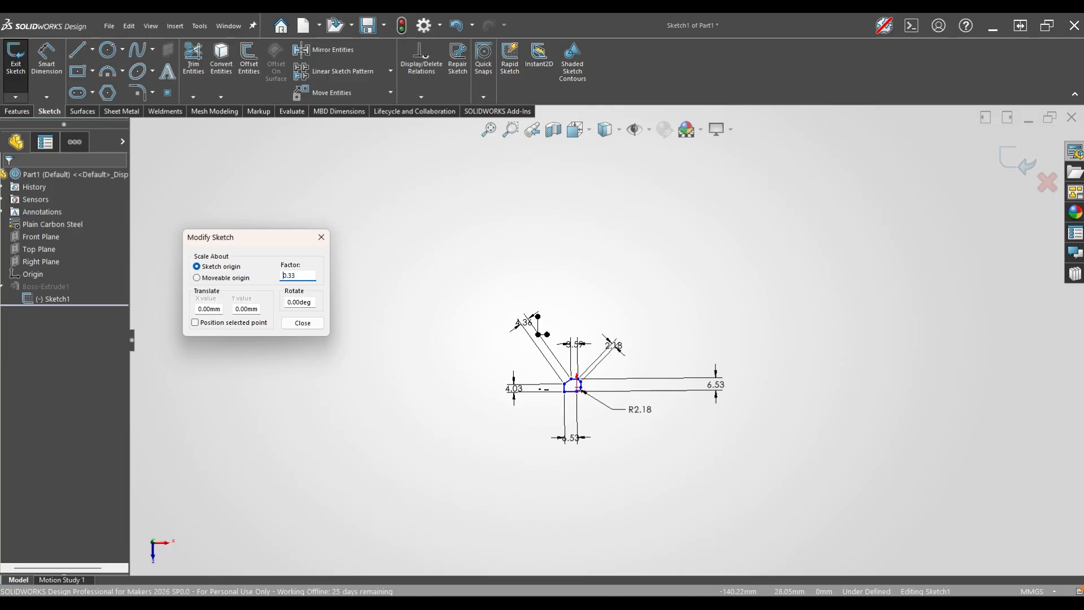
Step: Scale the sketch up about the sketch origin by a factor of 3 and finish Modify Sketch
left_click_drag(299, 275, 257, 279)
type("1")
left_click_drag(300, 276, 242, 275)
type("3")
key("Return")
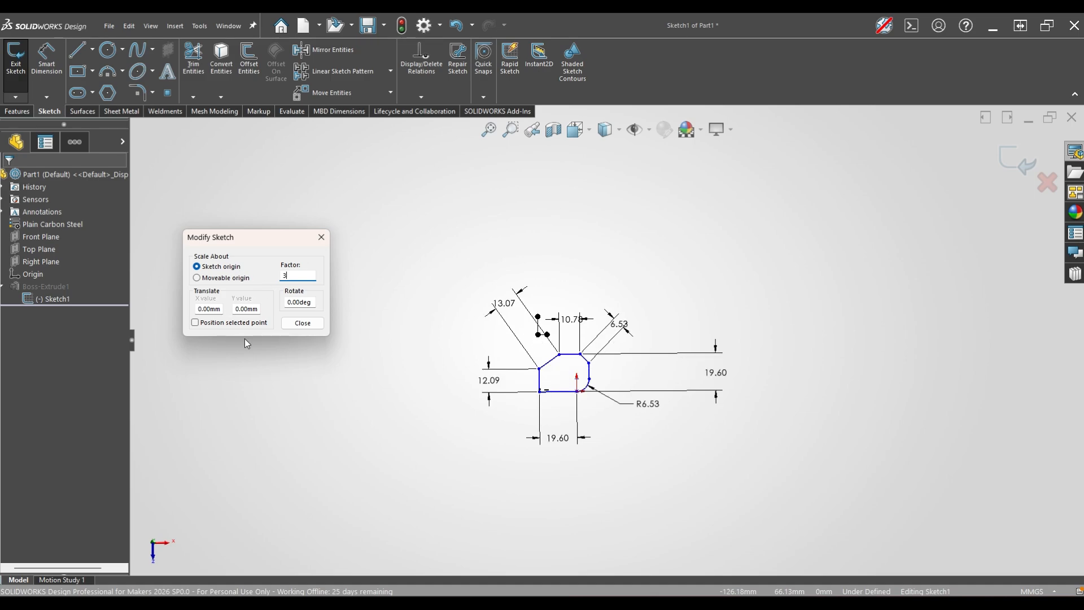
left_click(297, 327)
Step: Pull the profile's bottom arc endpoint off the origin, reattach it with a coincident relation, and exit the sketch
scroll(494, 365, "down", 1)
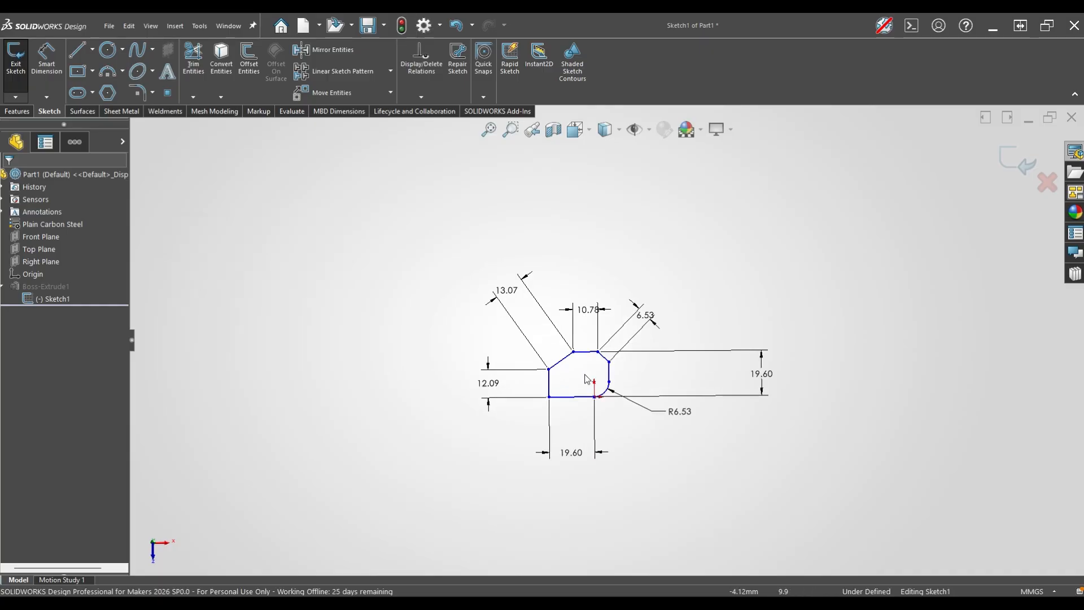
scroll(571, 395, "down", 3)
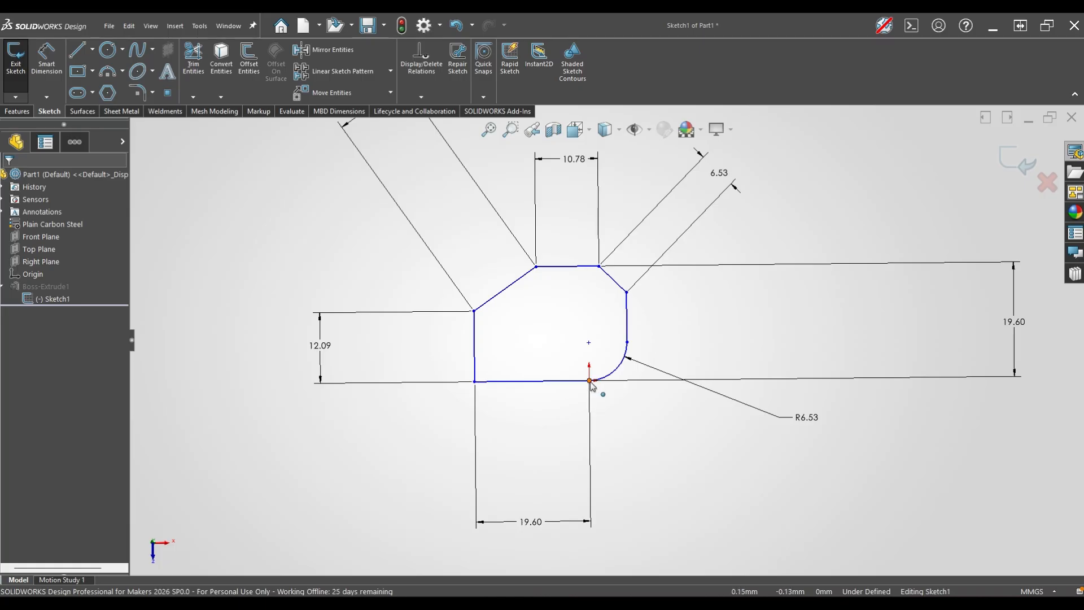
left_click_drag(590, 381, 555, 354)
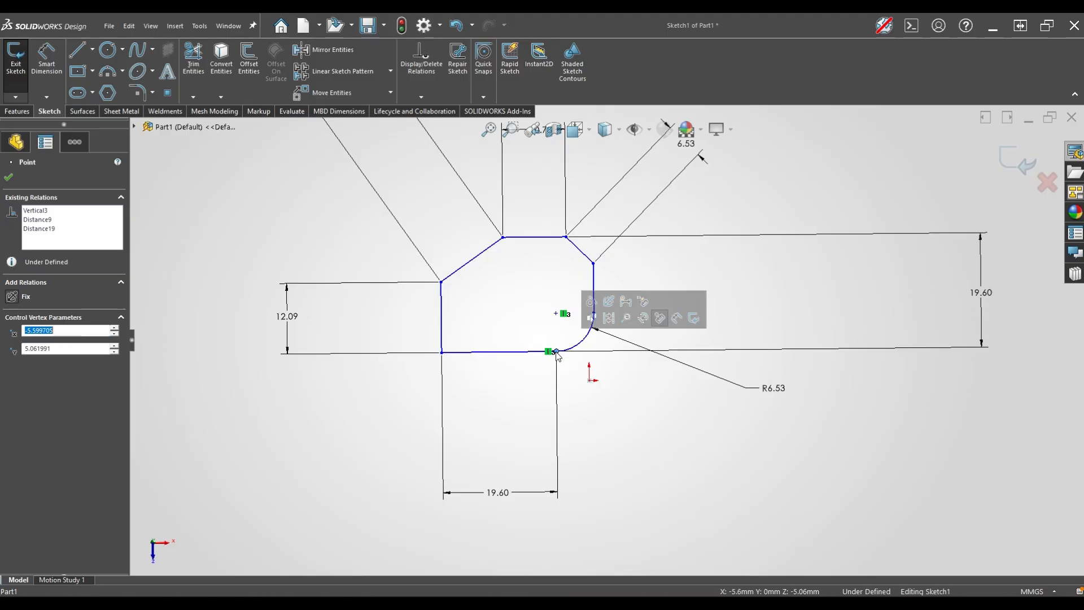
left_click(591, 381, "ctrl")
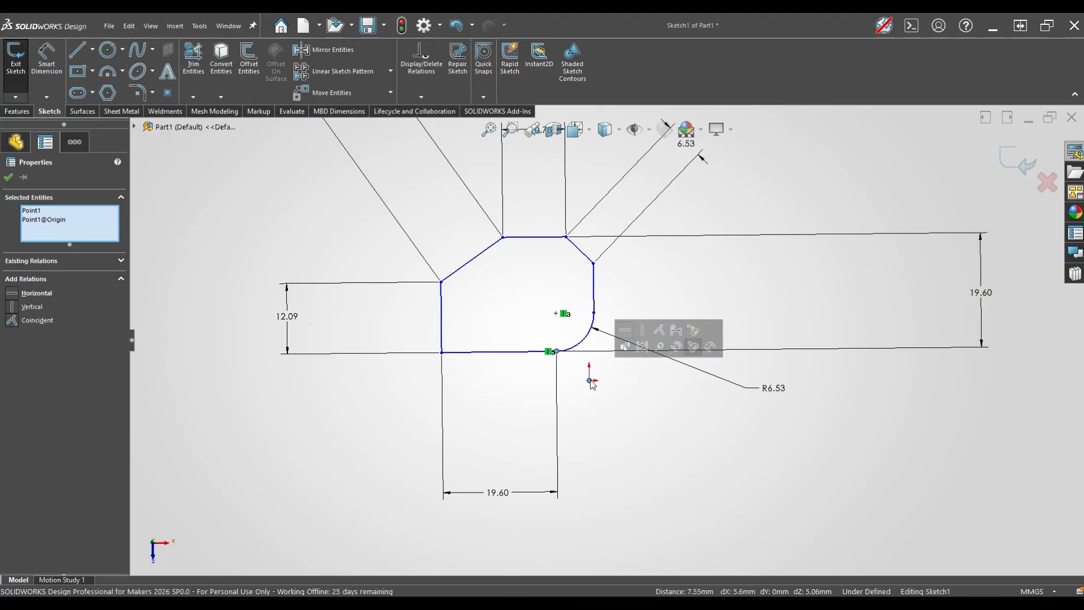
left_click(657, 335)
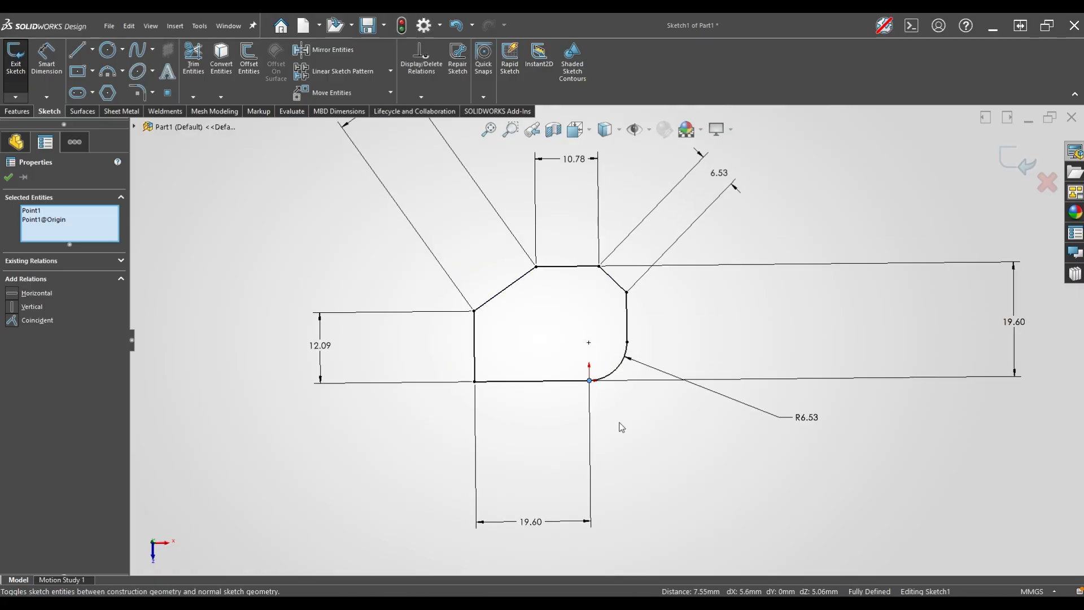
key("f")
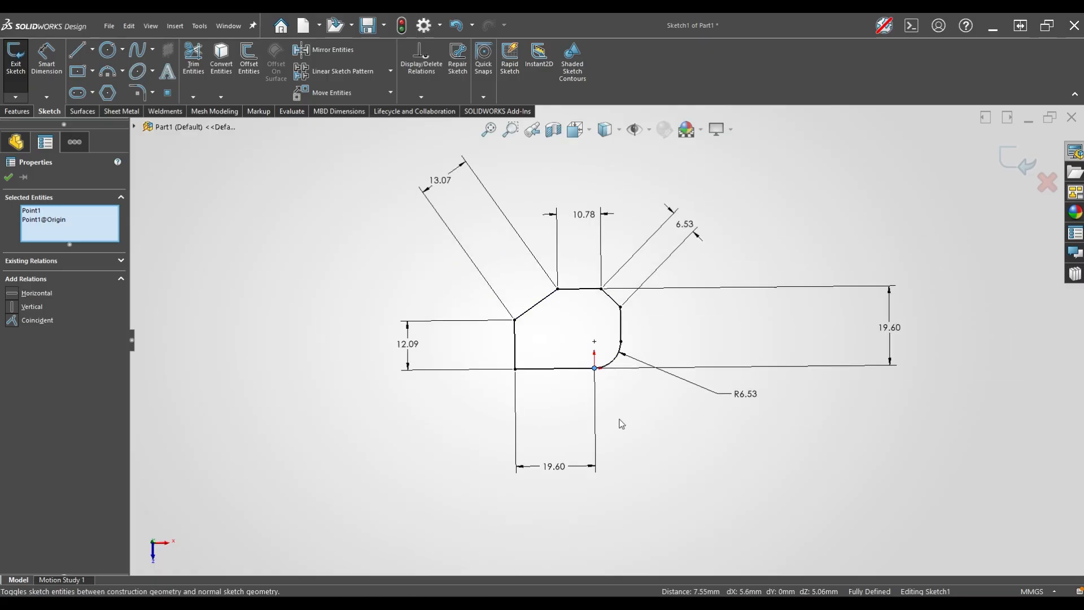
left_click(1021, 163)
Step: Edit the Boss-Extrude1 feature and set its blind depth to 5 mm
middle_click_drag(747, 422, 700, 415)
middle_click_drag(593, 413, 442, 406)
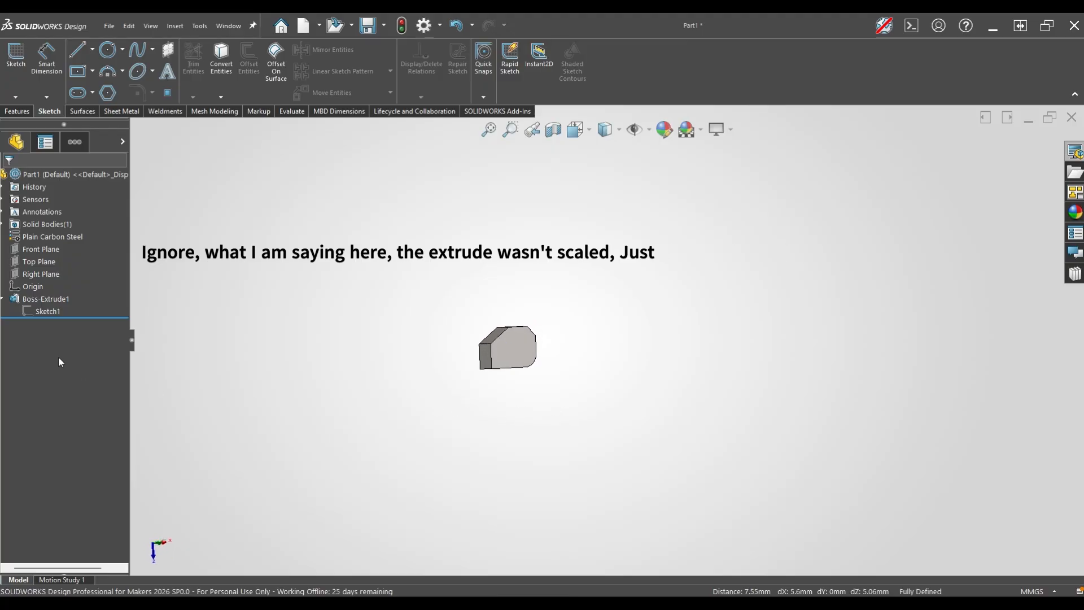
right_click(32, 299)
left_click(44, 264)
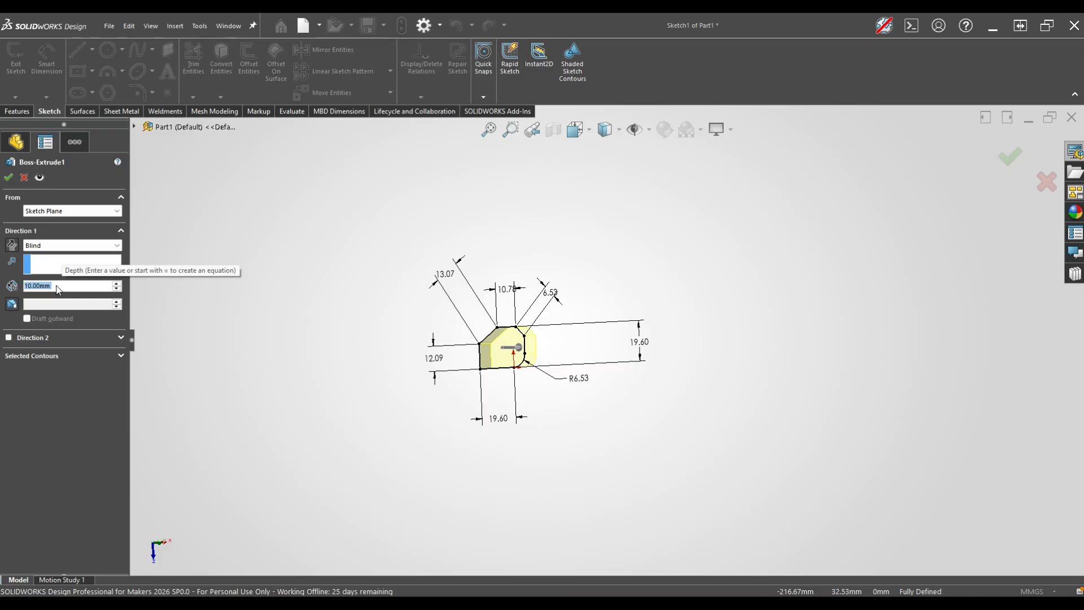
type("5")
key("Return")
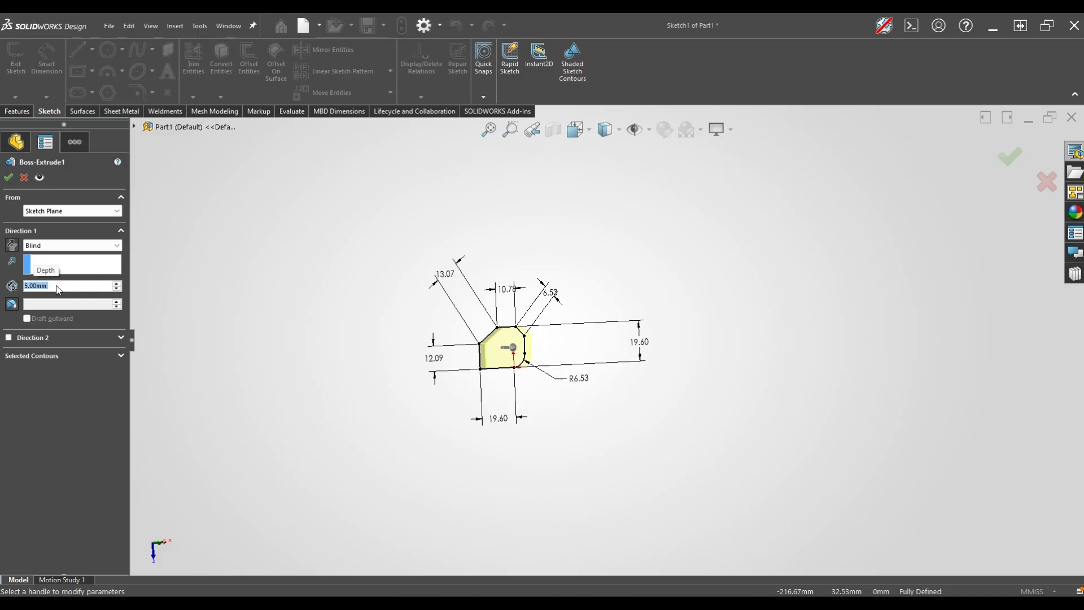
key("Return")
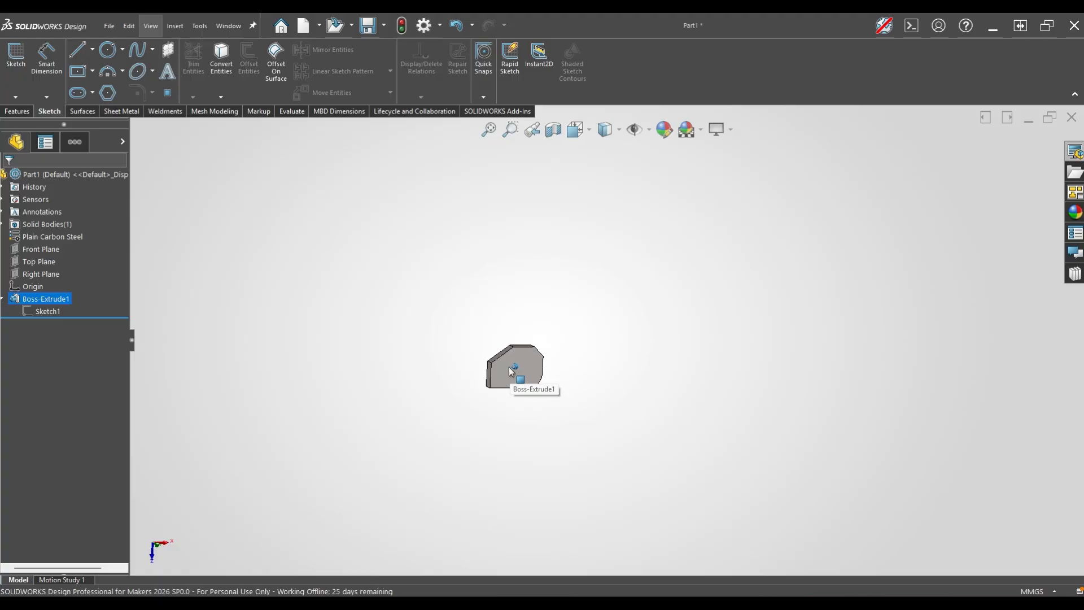
Step: Reopen Sketch1 for editing and remove the coincident relation between the arc's bottom endpoint and the origin
scroll(577, 356, "down", 6)
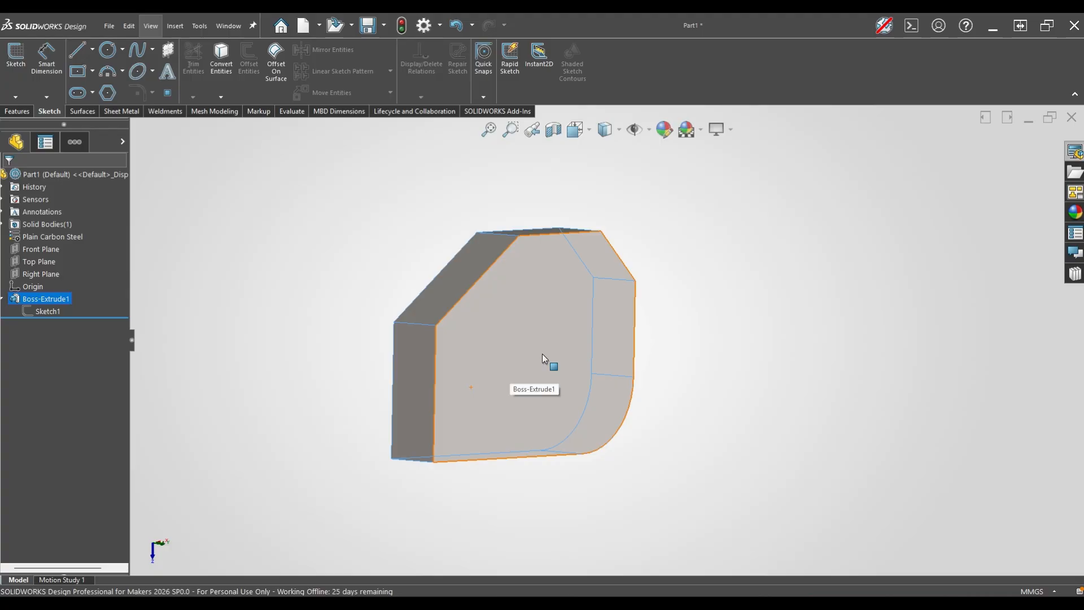
right_click(59, 316)
left_click(63, 282)
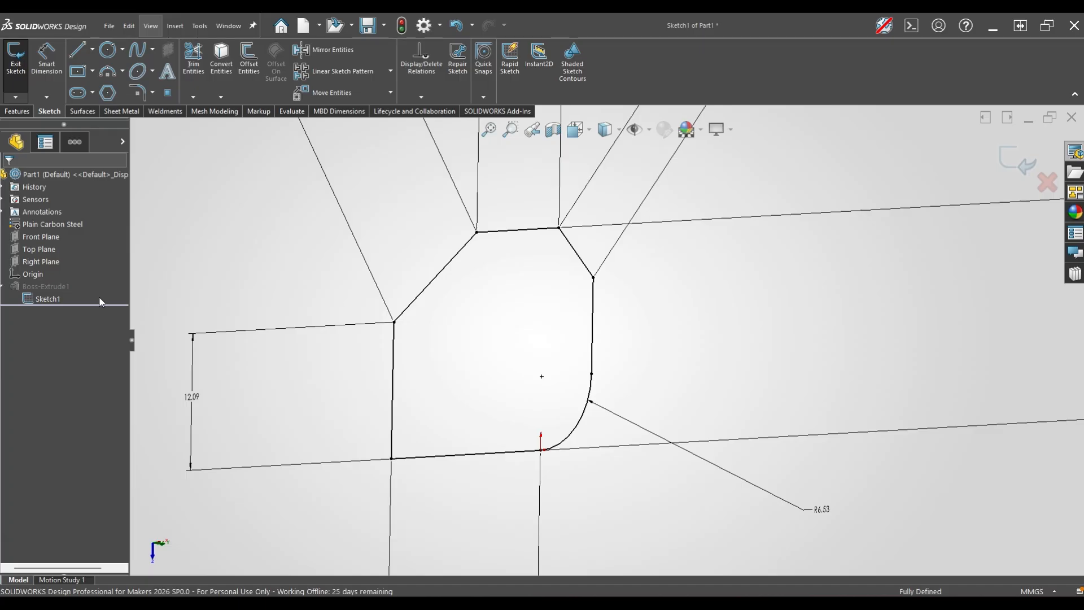
scroll(531, 395, "down", 5)
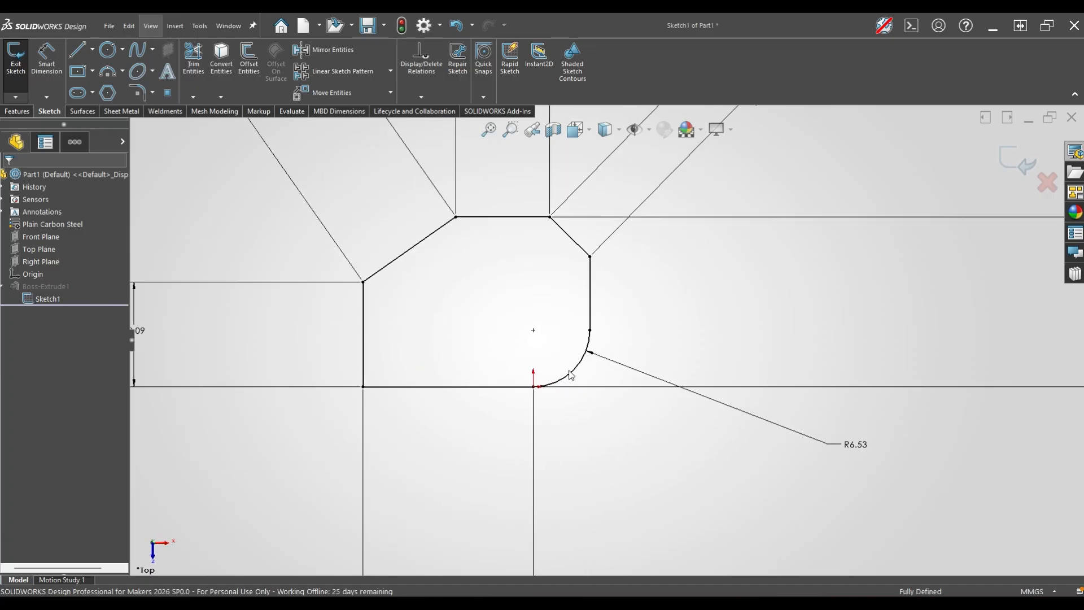
left_click(530, 389)
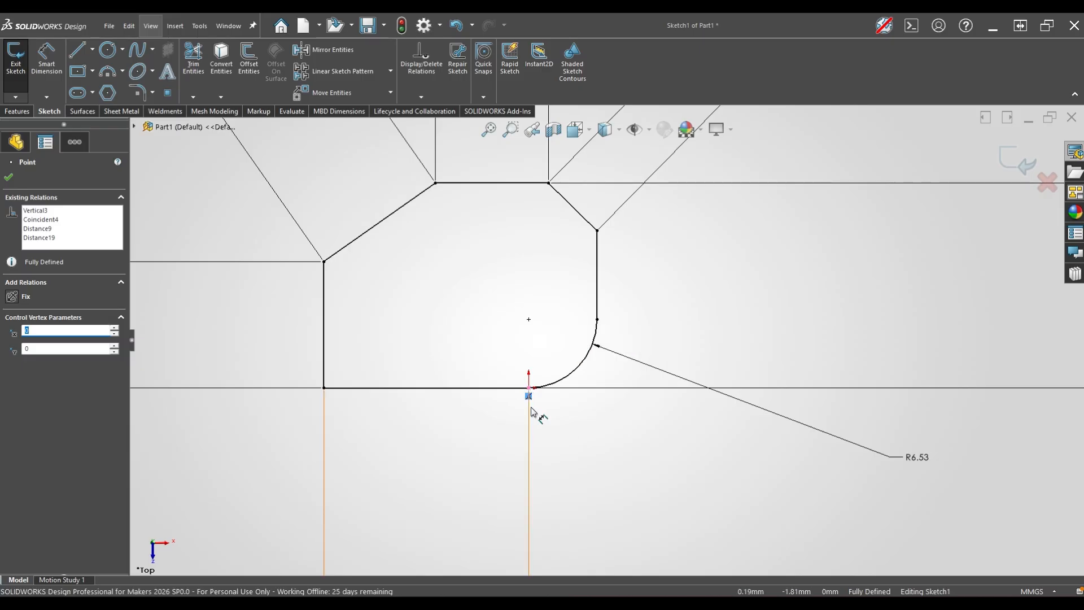
left_click(530, 398)
key("Delete")
scroll(383, 263, "up", 4)
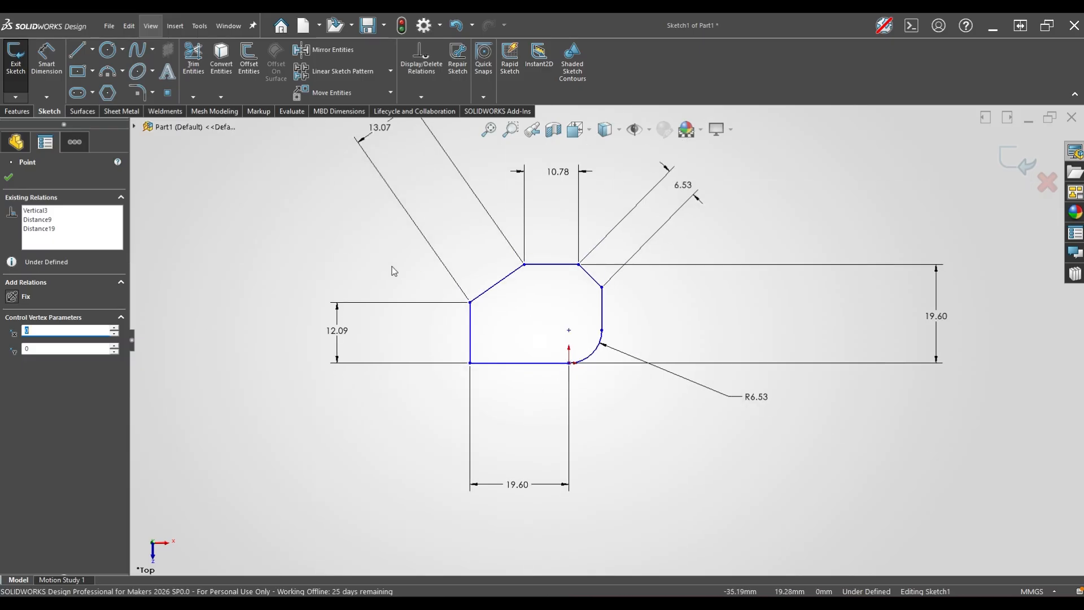
Step: Scale the freed sketch about the sketch origin by a factor of 2 with Modify Sketch
left_click(195, 28)
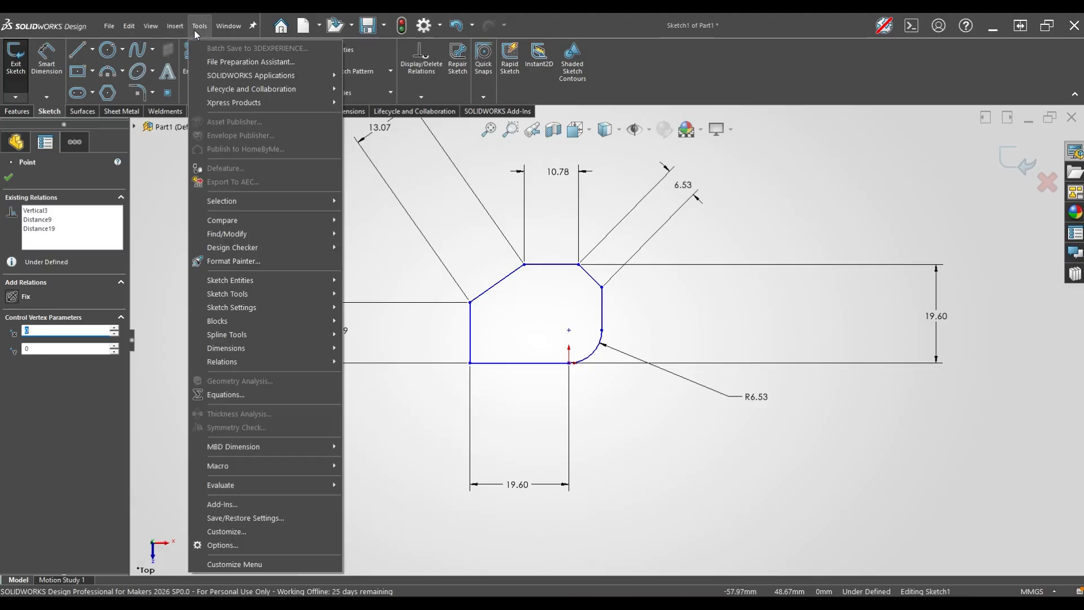
mouse_move(241, 294)
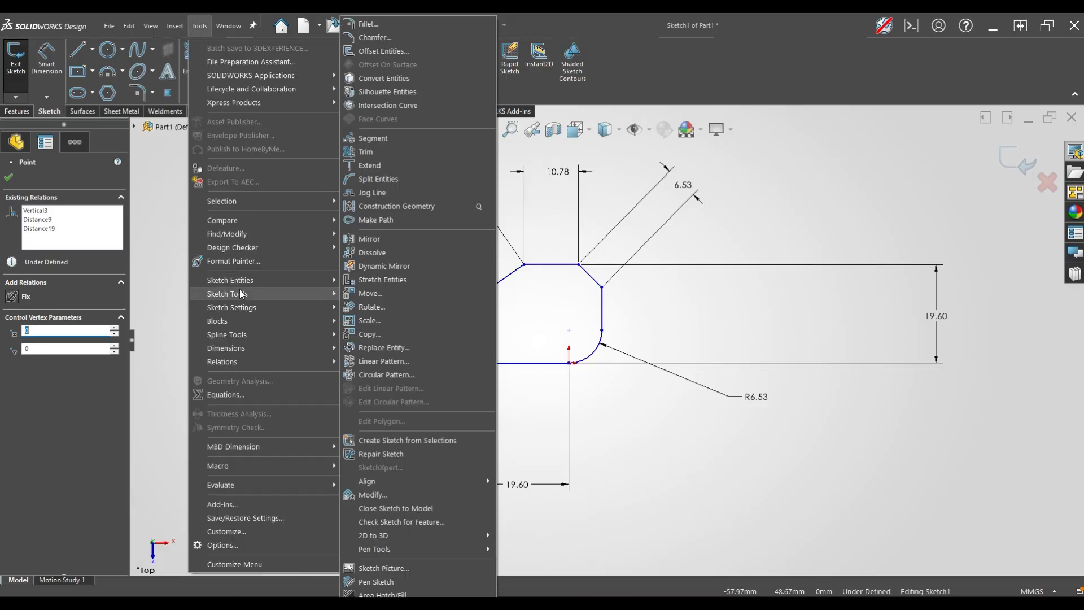
left_click(368, 501)
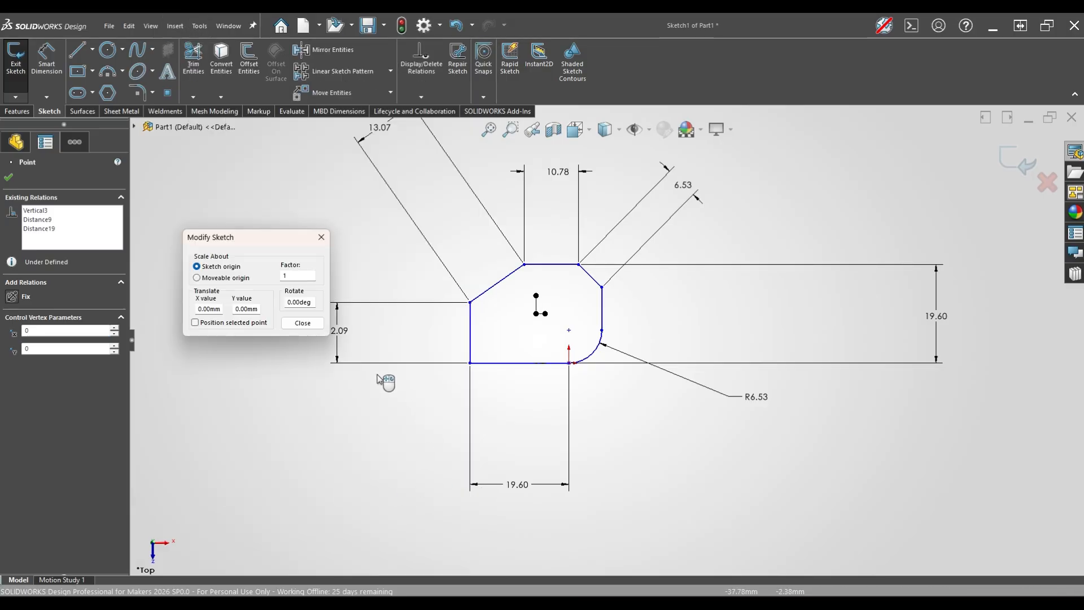
double_click(299, 274)
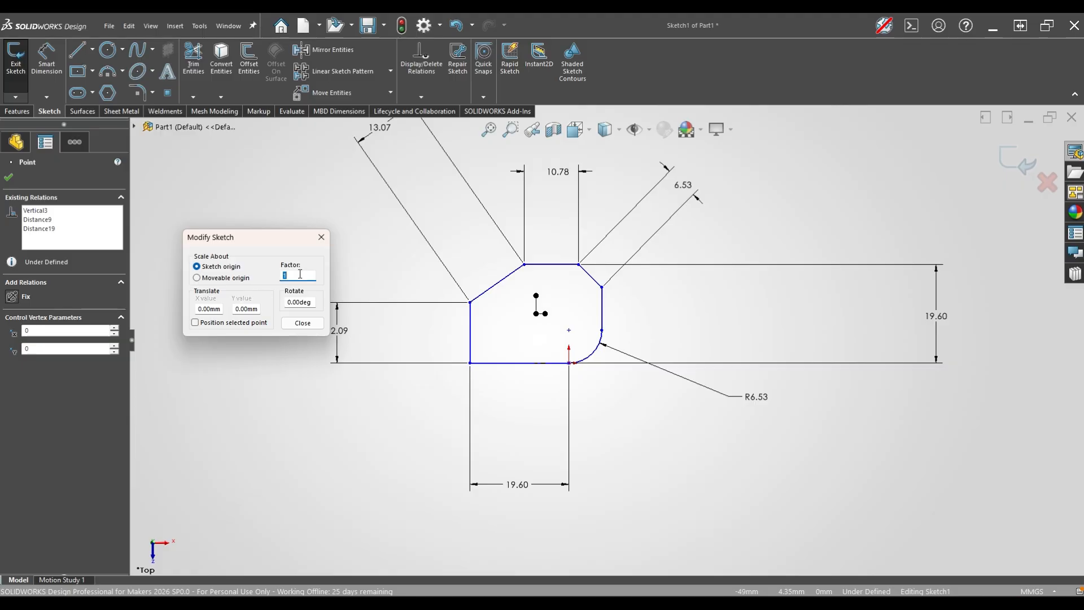
type("2")
key("Return")
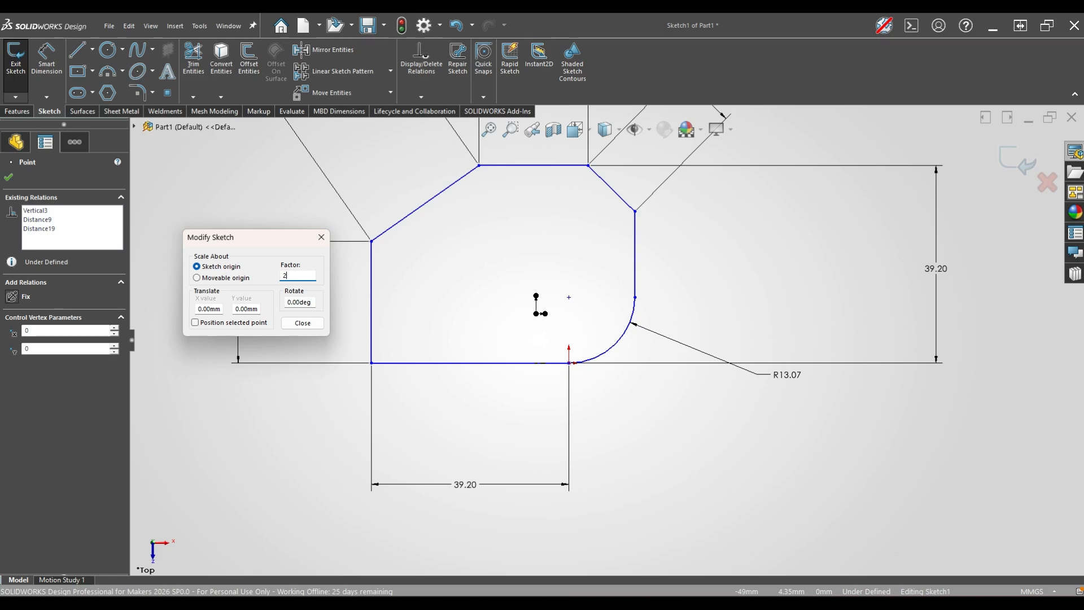
left_click(303, 322)
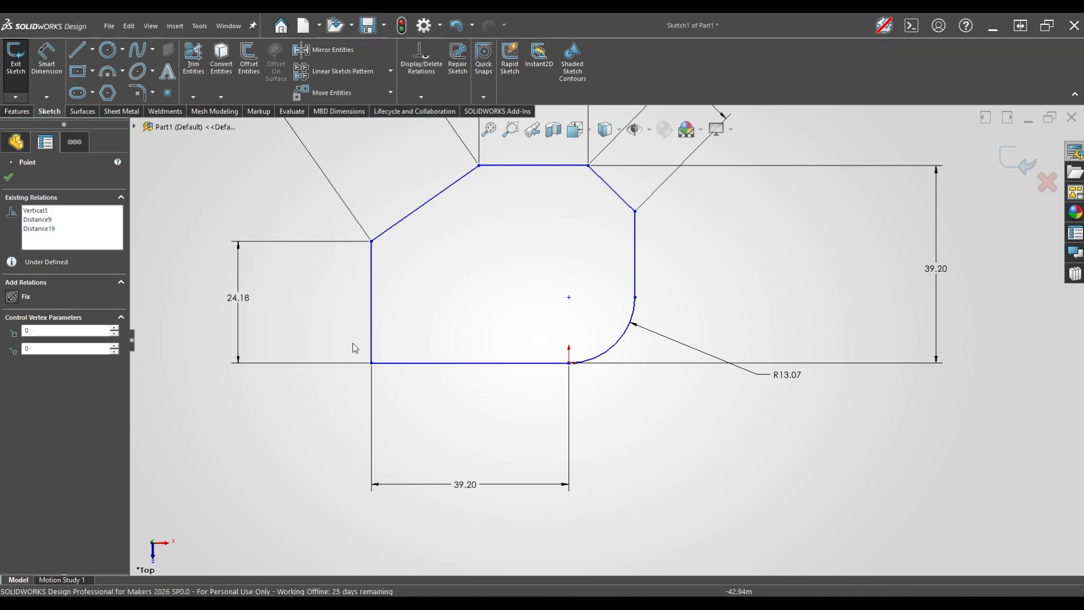
Step: Move the scaled profile's bottom arc endpoint away from the origin, make it coincident with the origin again, and exit the sketch
left_click_drag(573, 368, 551, 354)
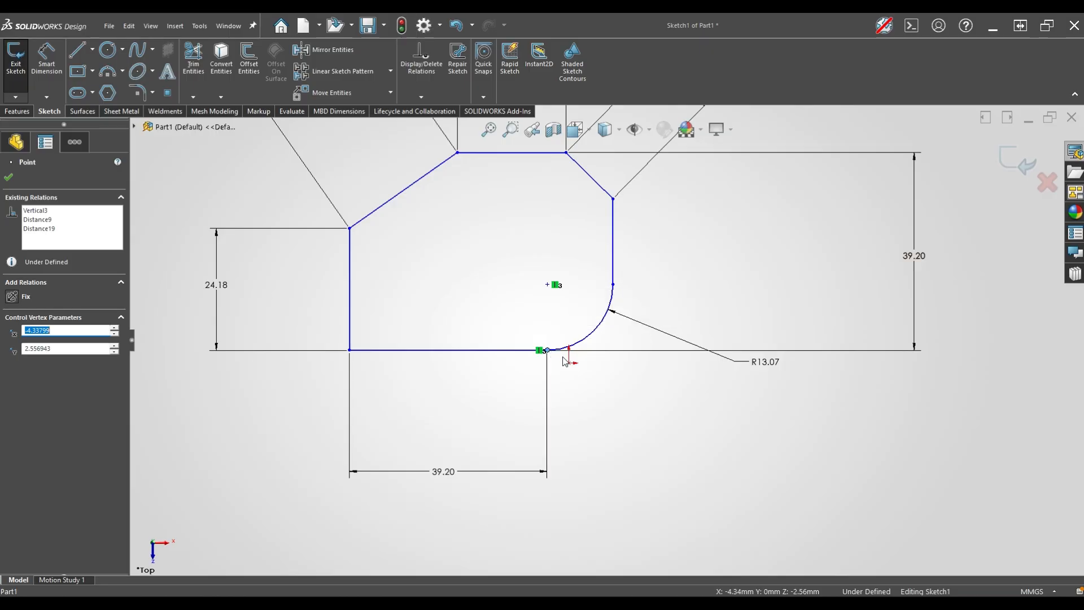
left_click(569, 365, "ctrl")
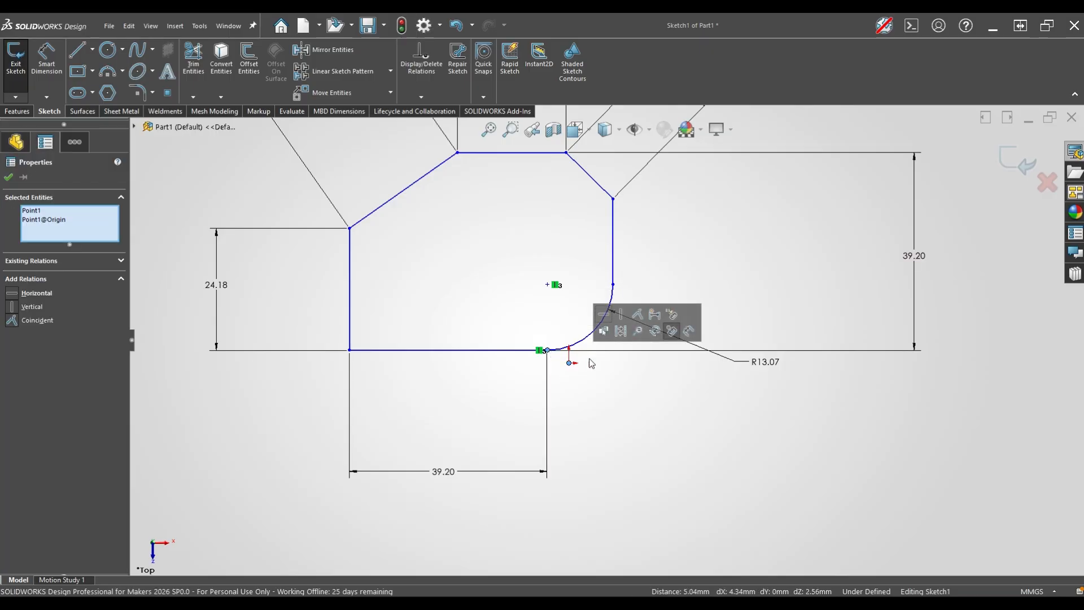
left_click(637, 314)
left_click(620, 409)
scroll(706, 333, "up", 3)
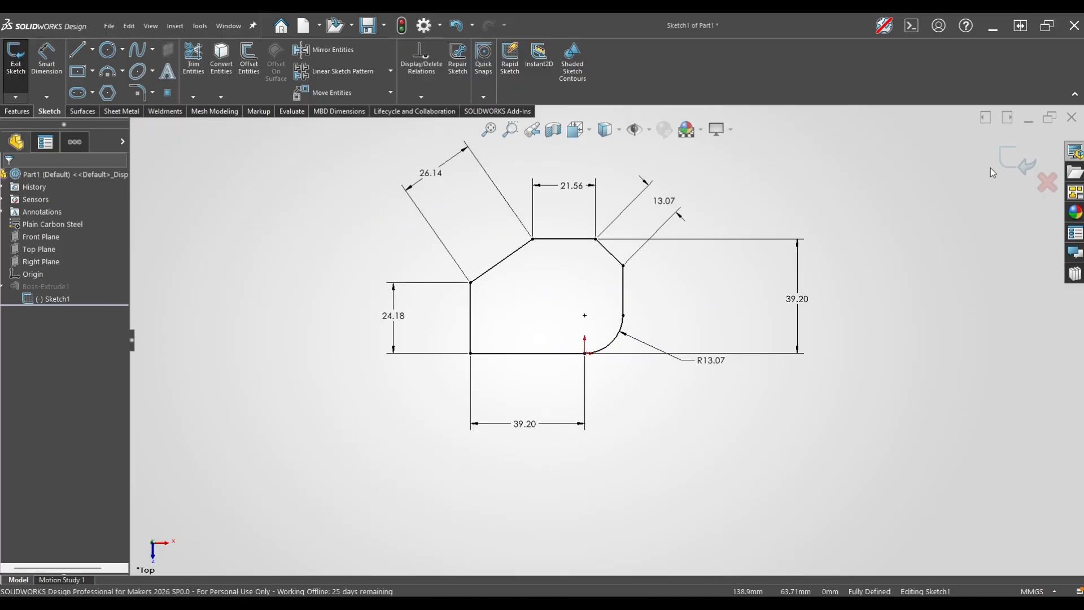
left_click(1017, 161)
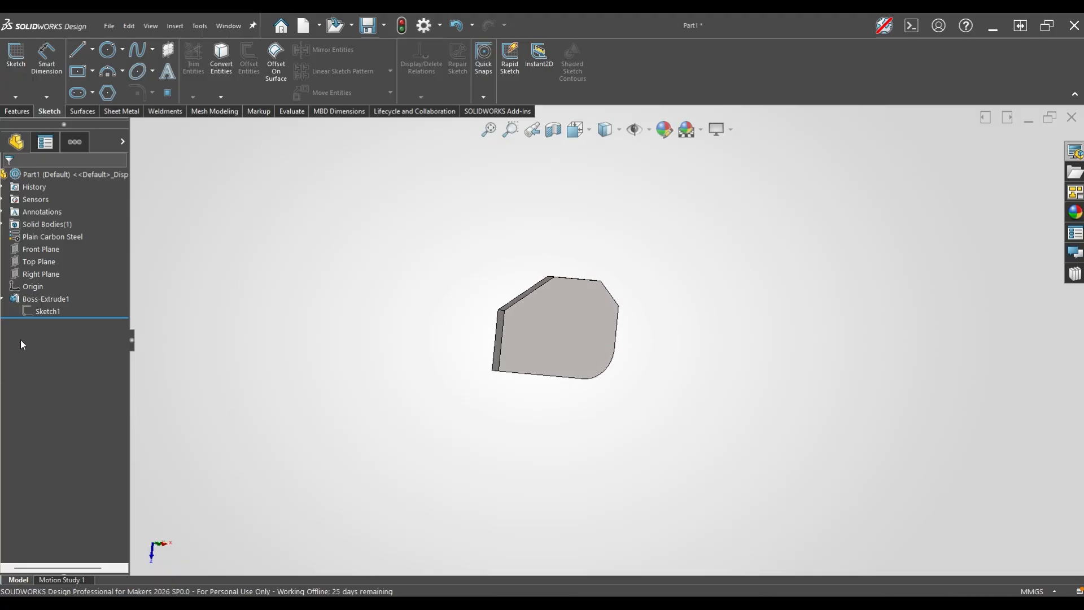
Step: Edit the Boss-Extrude1 feature and set its blind depth to 15 mm
right_click(32, 299)
left_click(46, 264)
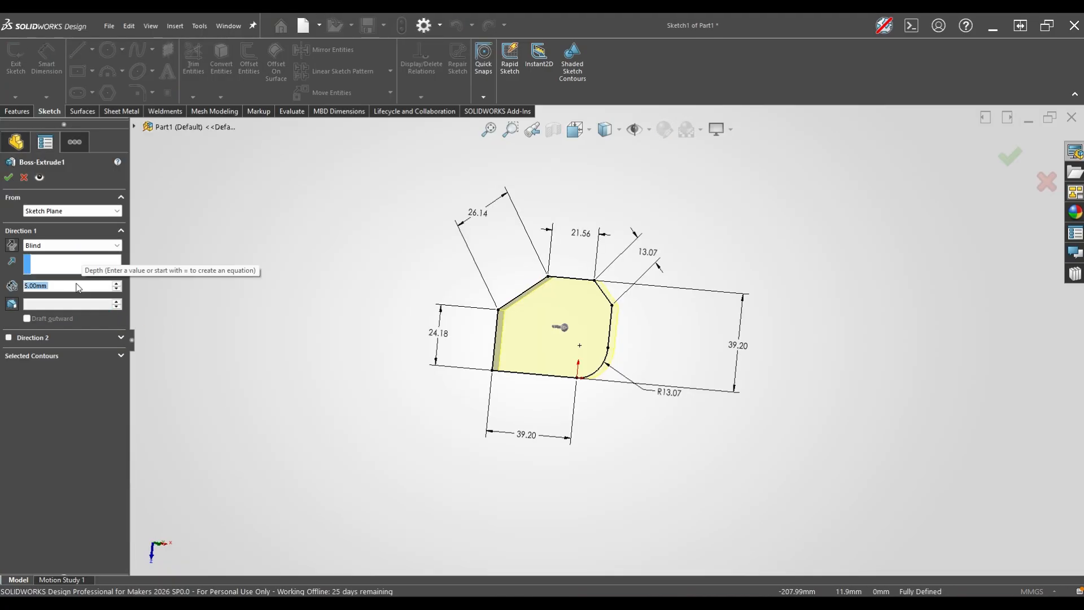
type("20")
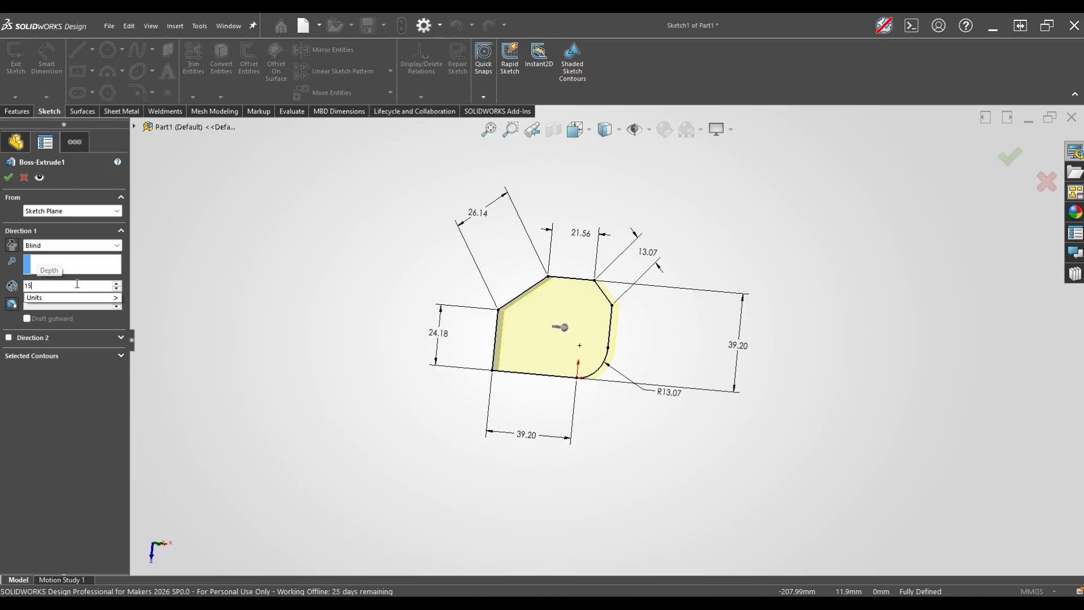
key("Return")
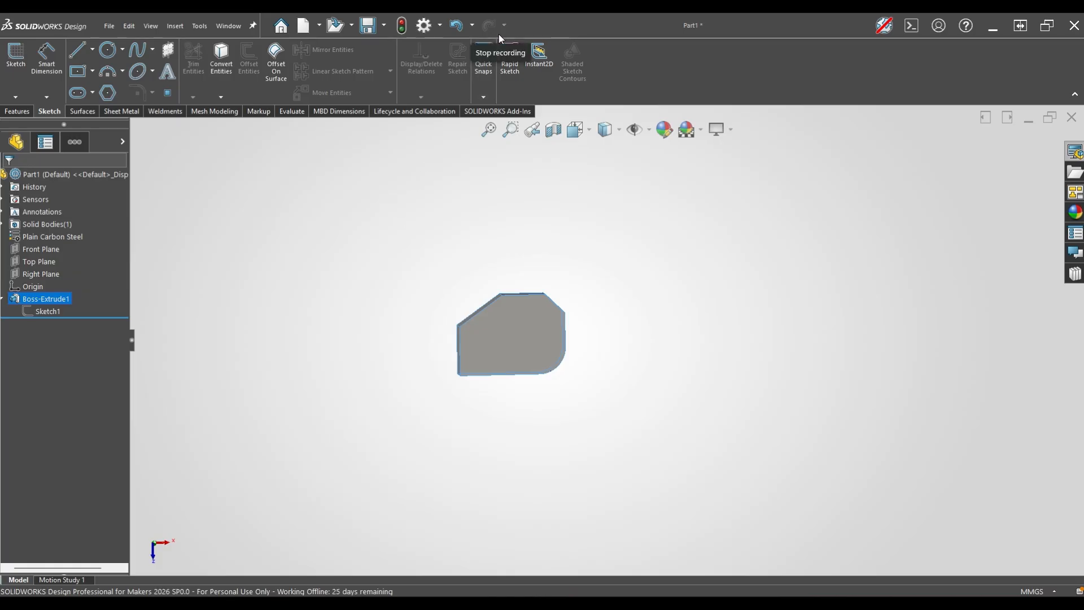
scroll(473, 285, "up", 4)
scroll(472, 287, "down", 5)
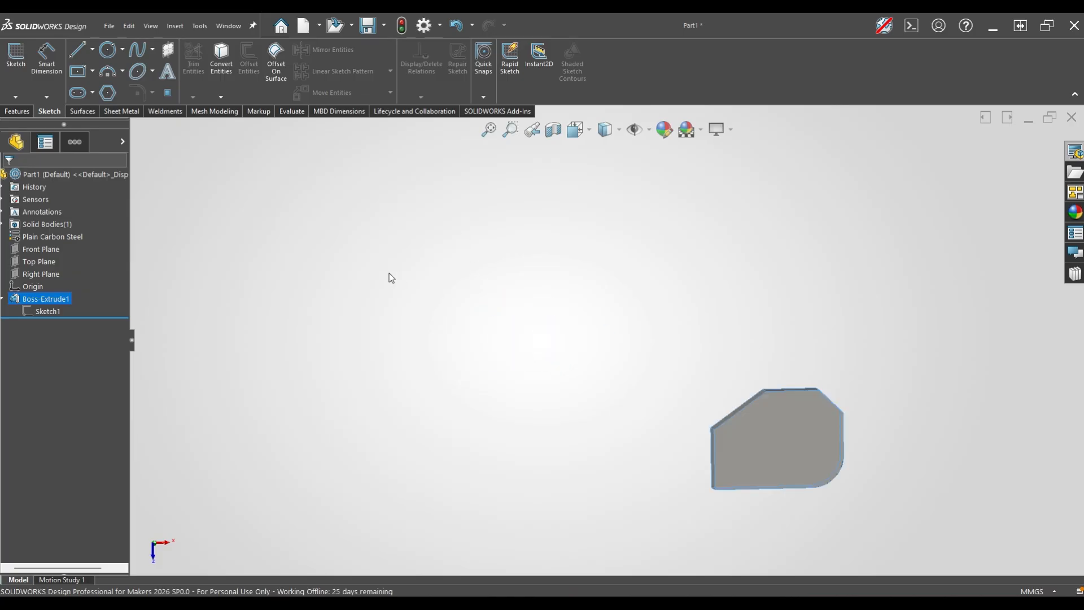